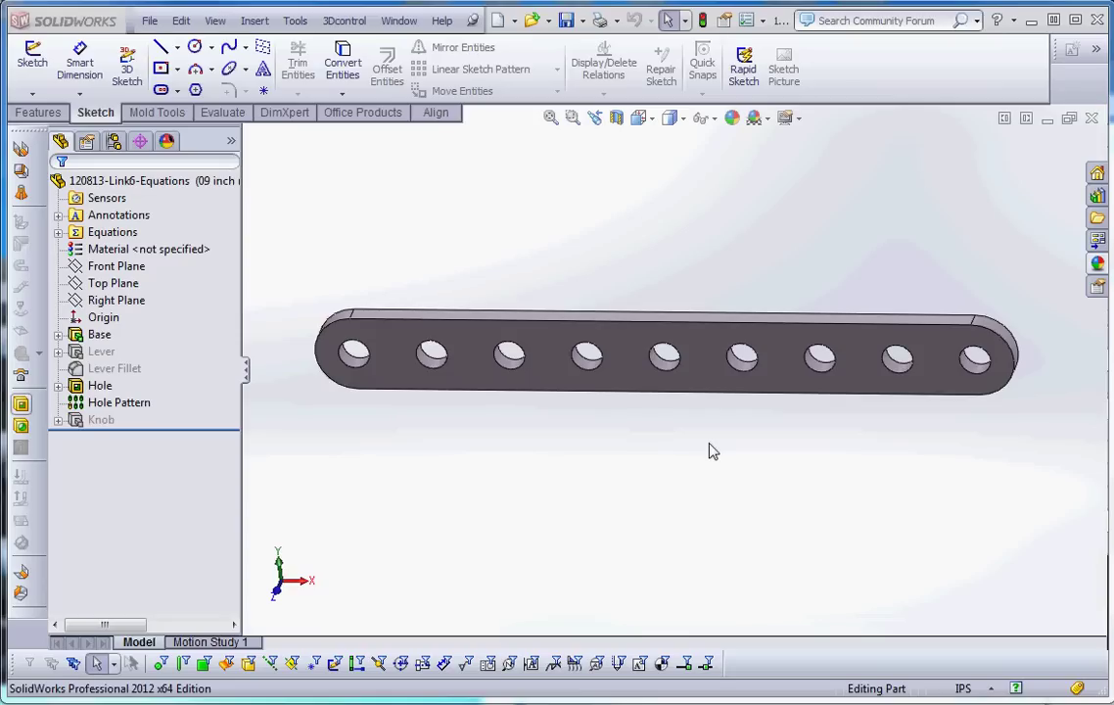
# Examine the straight perforated link from several angles, close up and in full
pyautogui.moveTo(649, 472); pyautogui.dragTo(654, 535, button='middle')
pyautogui.scroll(-3, 437, 327)
pyautogui.scroll(2, 737, 509)
pyautogui.scroll(3, 809, 386)
pyautogui.scroll(-3, 736, 390)
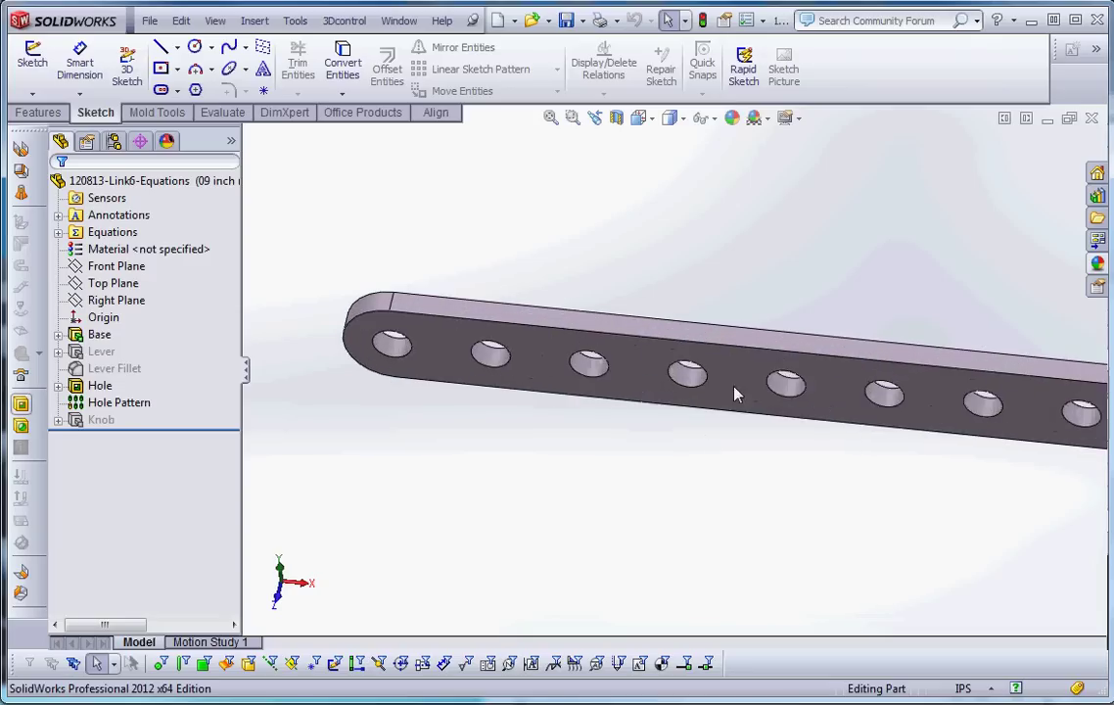
pyautogui.click(438, 337)
pyautogui.scroll(2, 562, 466)
pyautogui.scroll(1, 901, 486)
pyautogui.scroll(-5, 900, 392)
pyautogui.scroll(5, 666, 478)
pyautogui.scroll(2, 579, 385)
pyautogui.scroll(-4, 614, 406)
pyautogui.click(613, 406)
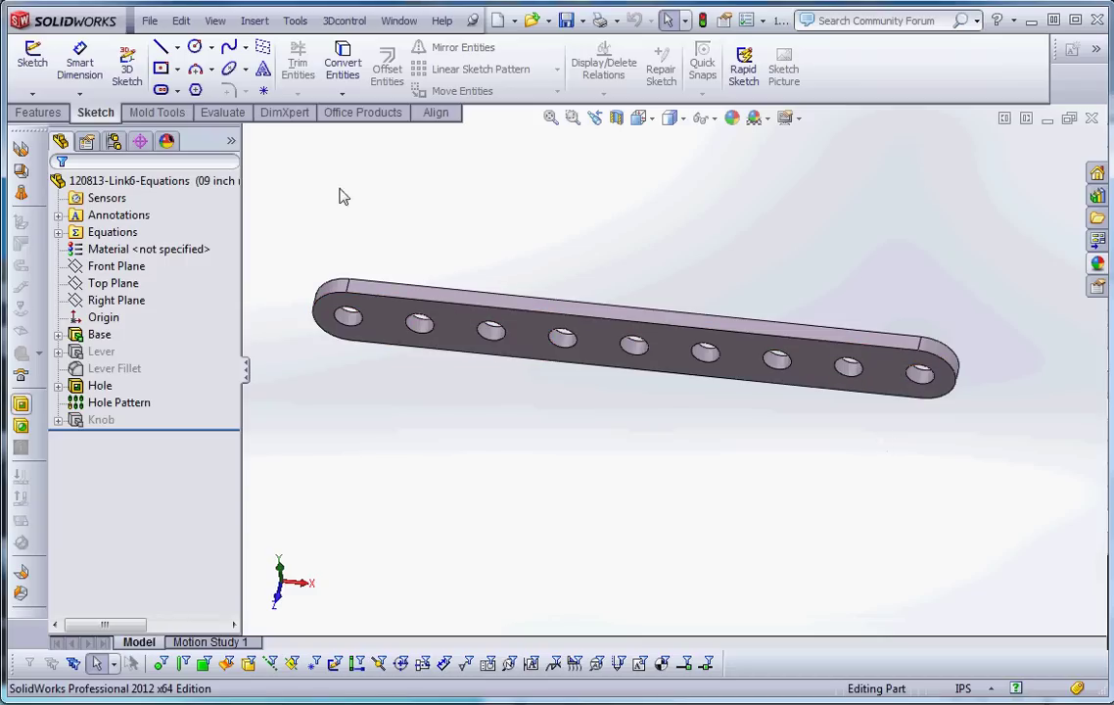
# Look through the part's feature tree, properties, configurations and DimXpert data, including the derived configuration under 03 inch
pyautogui.click(113, 142)
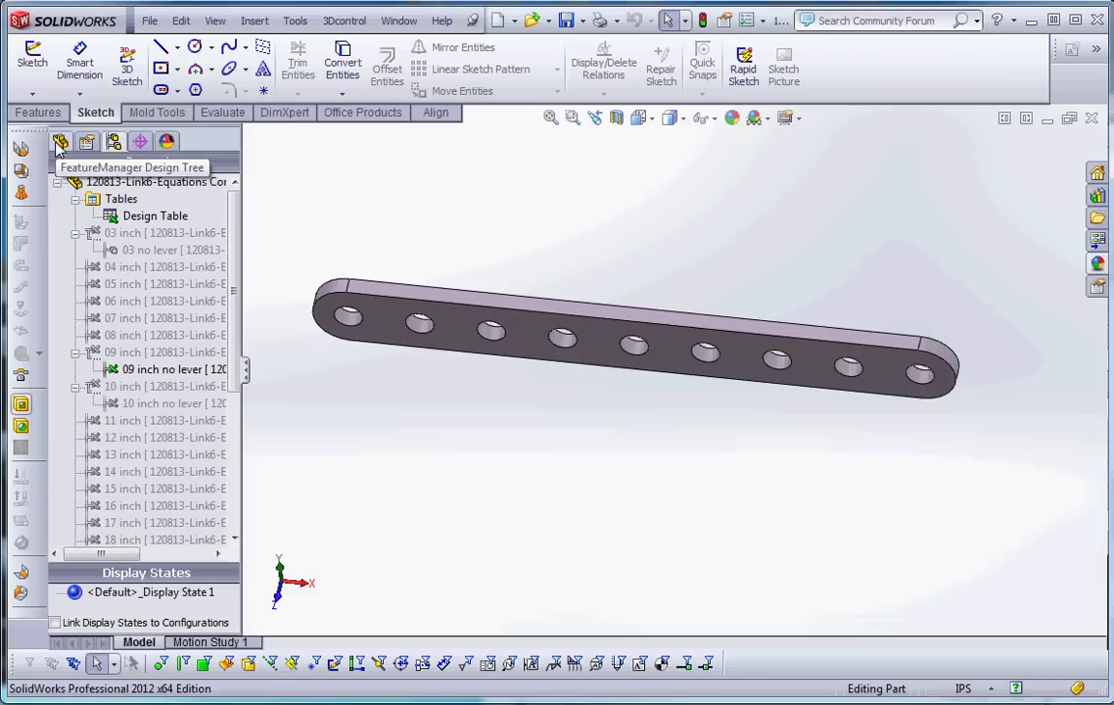
pyautogui.click(60, 144)
pyautogui.click(86, 142)
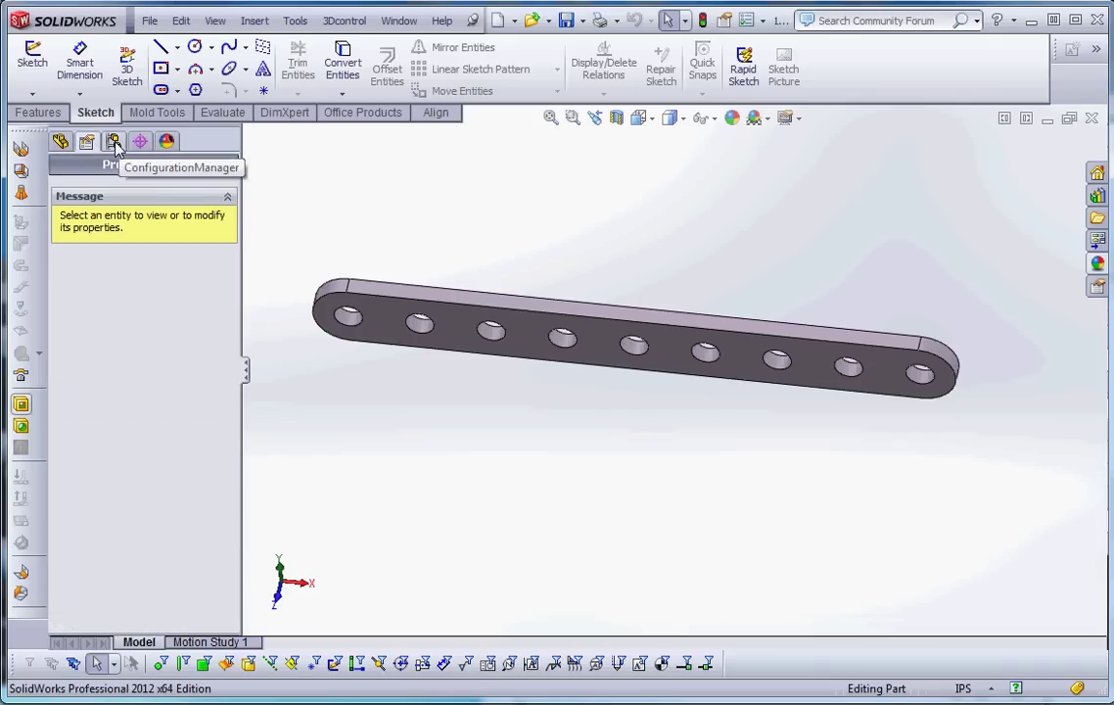
pyautogui.click(114, 142)
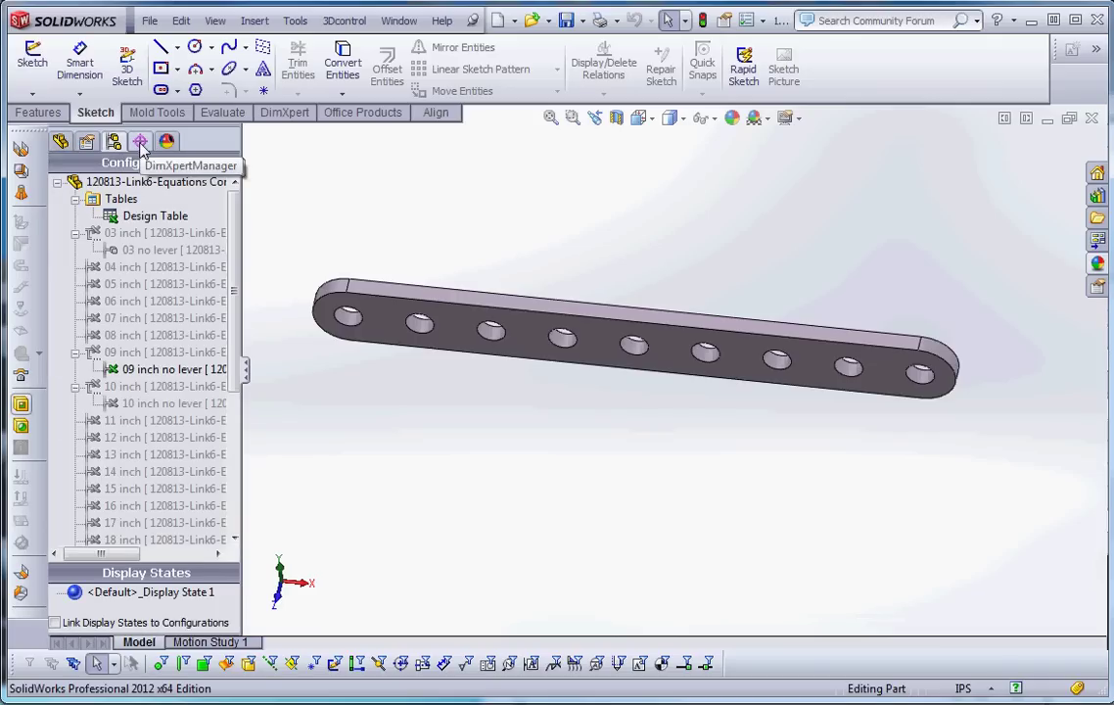
pyautogui.click(140, 144)
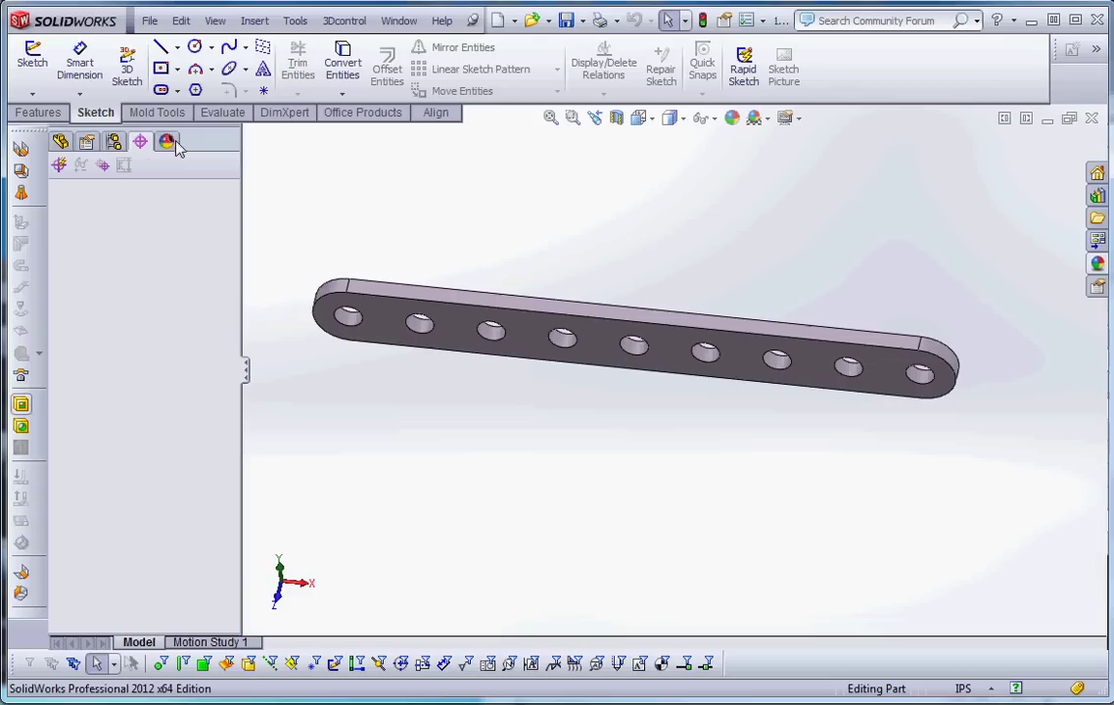
pyautogui.click(61, 143)
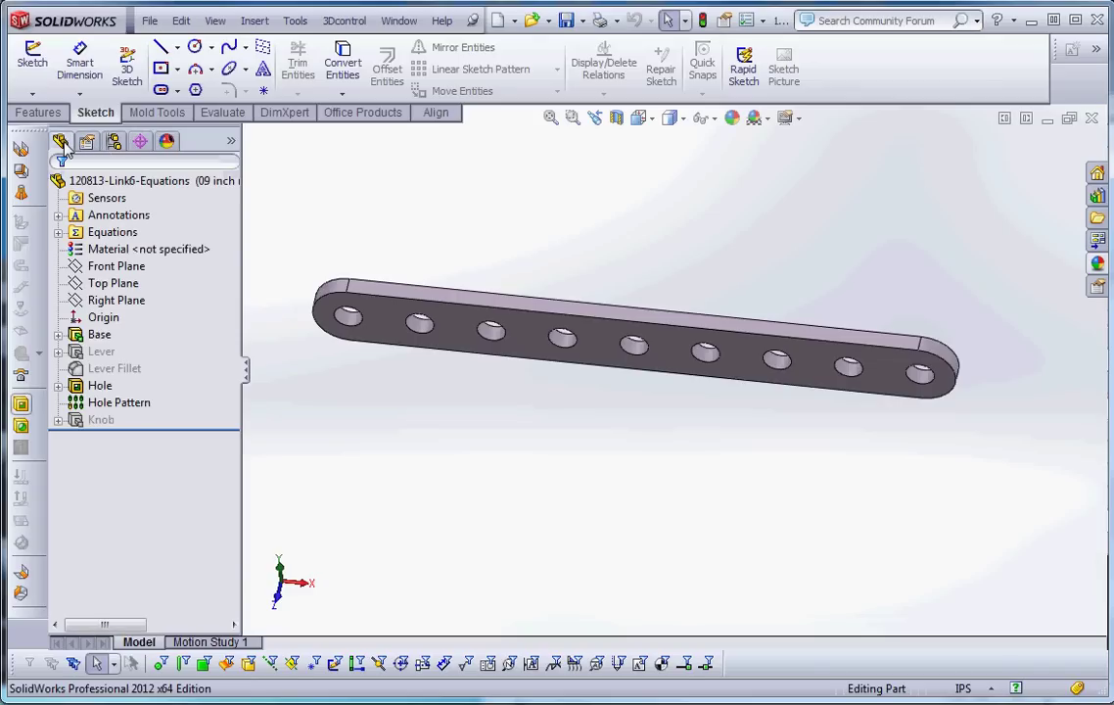
pyautogui.click(113, 143)
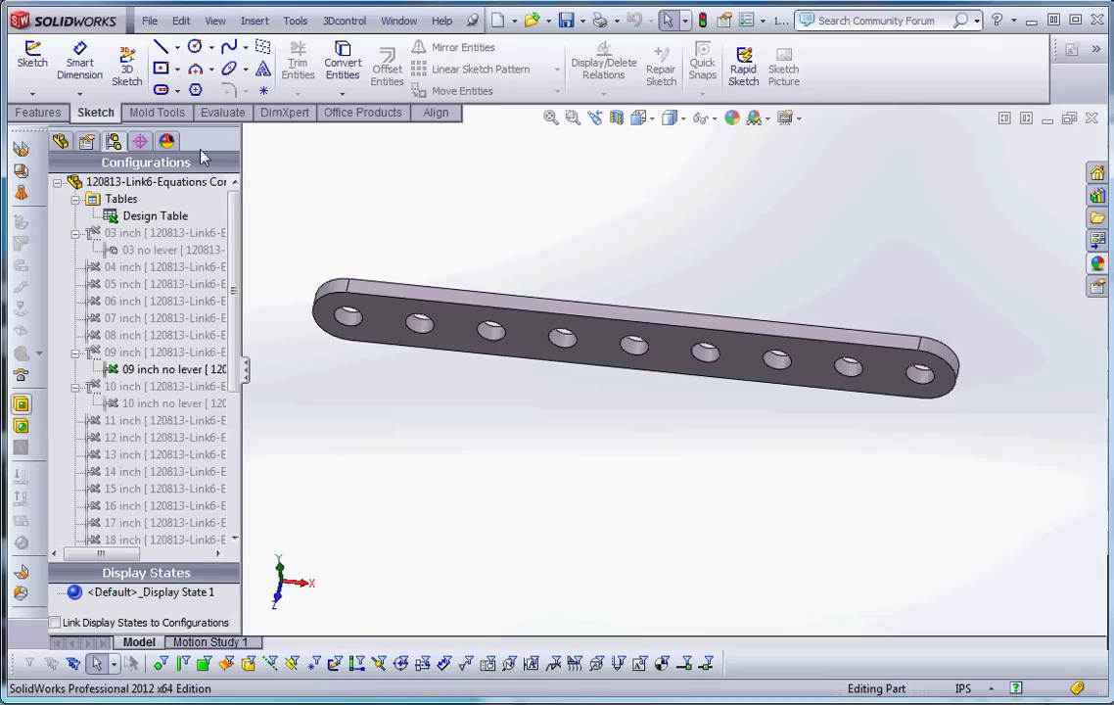
pyautogui.click(76, 235)
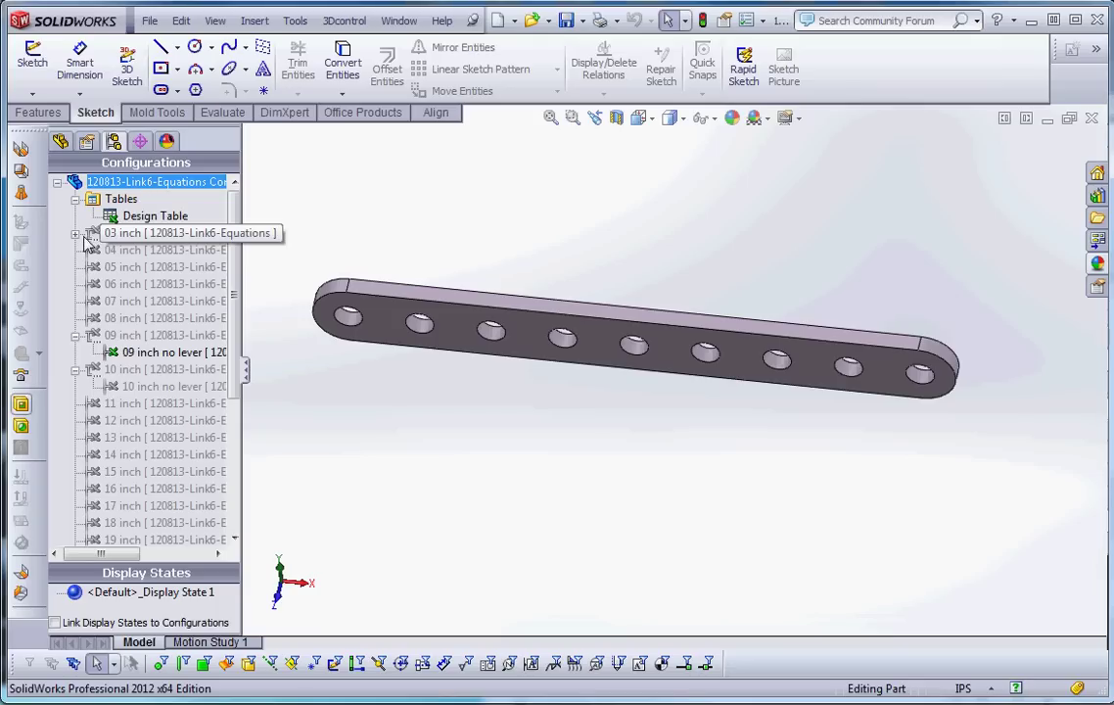
pyautogui.click(75, 233)
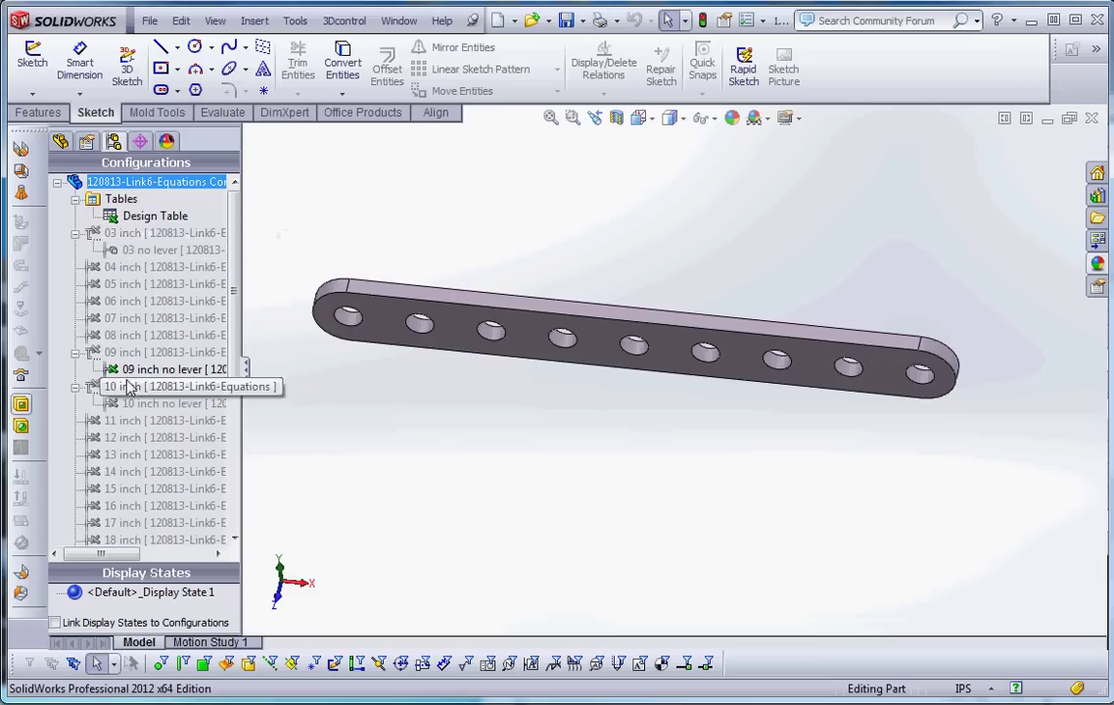
# Switch the link to the 15 inch configuration and from there to the 05 inch configuration
pyautogui.click(157, 437)
pyautogui.moveTo(233, 346)
pyautogui.mouseDown()
pyautogui.moveTo(236, 510)
pyautogui.moveTo(242, 329)
pyautogui.moveTo(240, 344)
pyautogui.mouseUp()
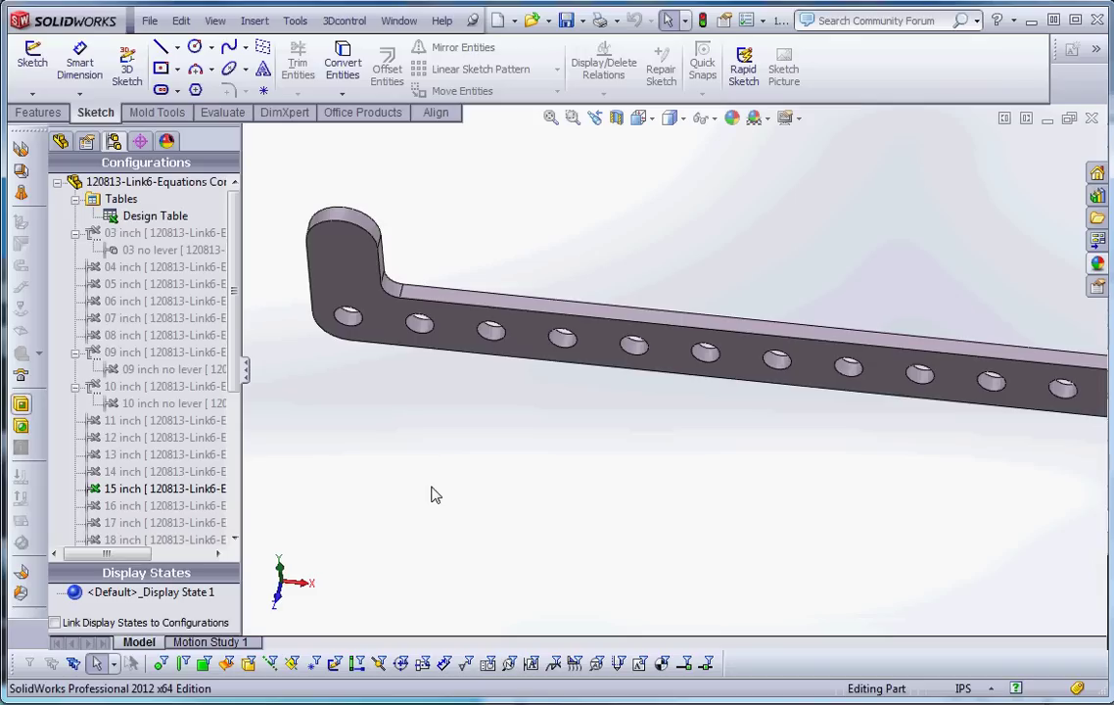
pyautogui.click(210, 353)
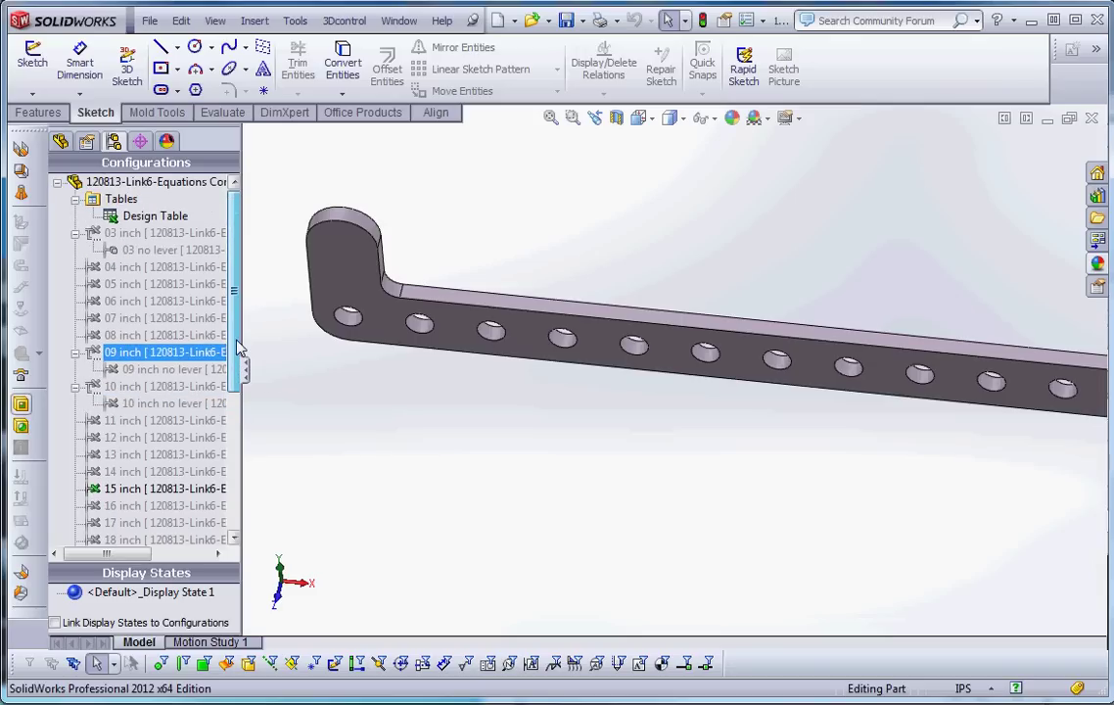
pyautogui.doubleClick(146, 286)
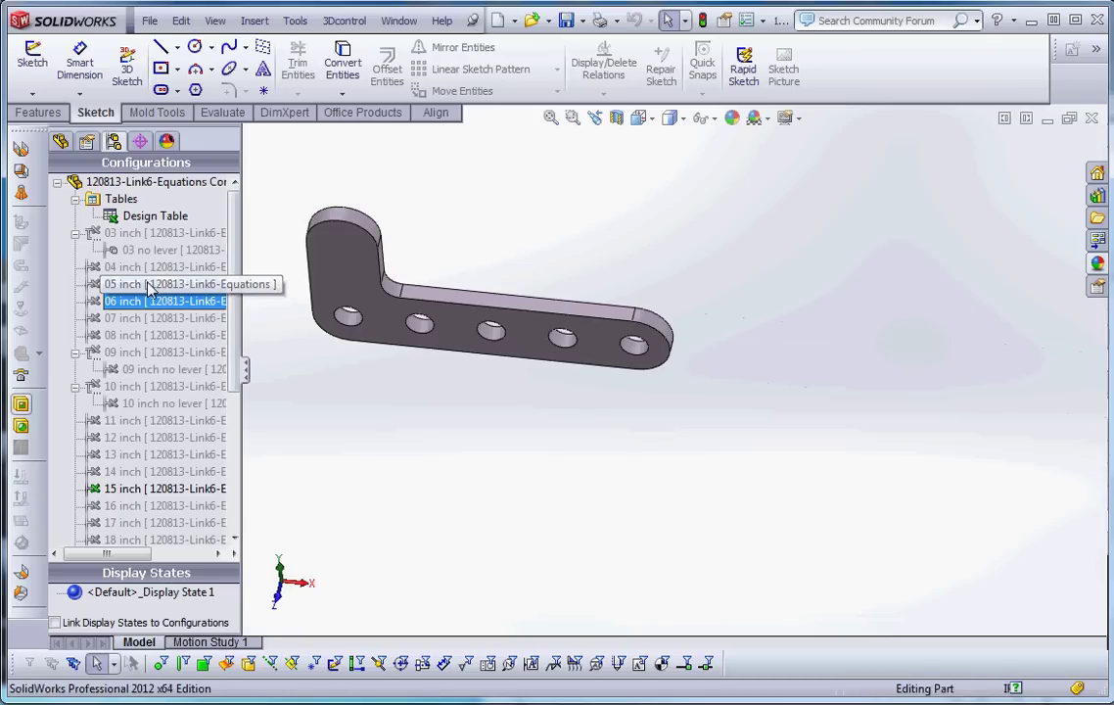
# Activate the 13 inch configuration of the link and show the whole part
pyautogui.click(149, 457)
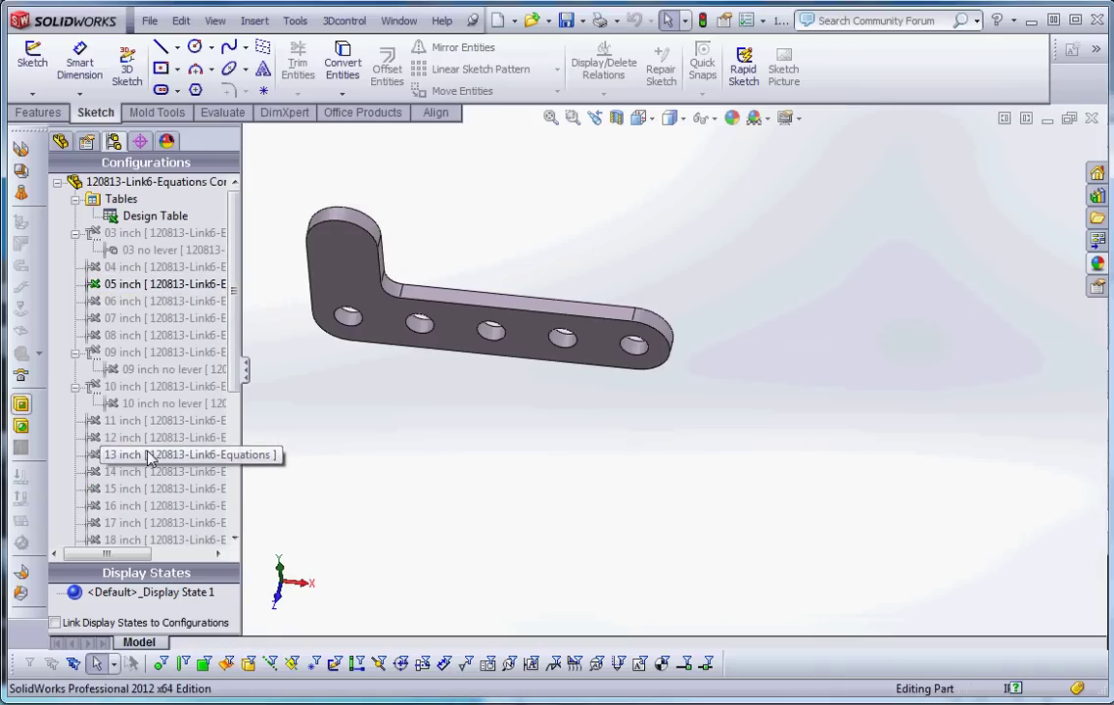
pyautogui.doubleClick(149, 457)
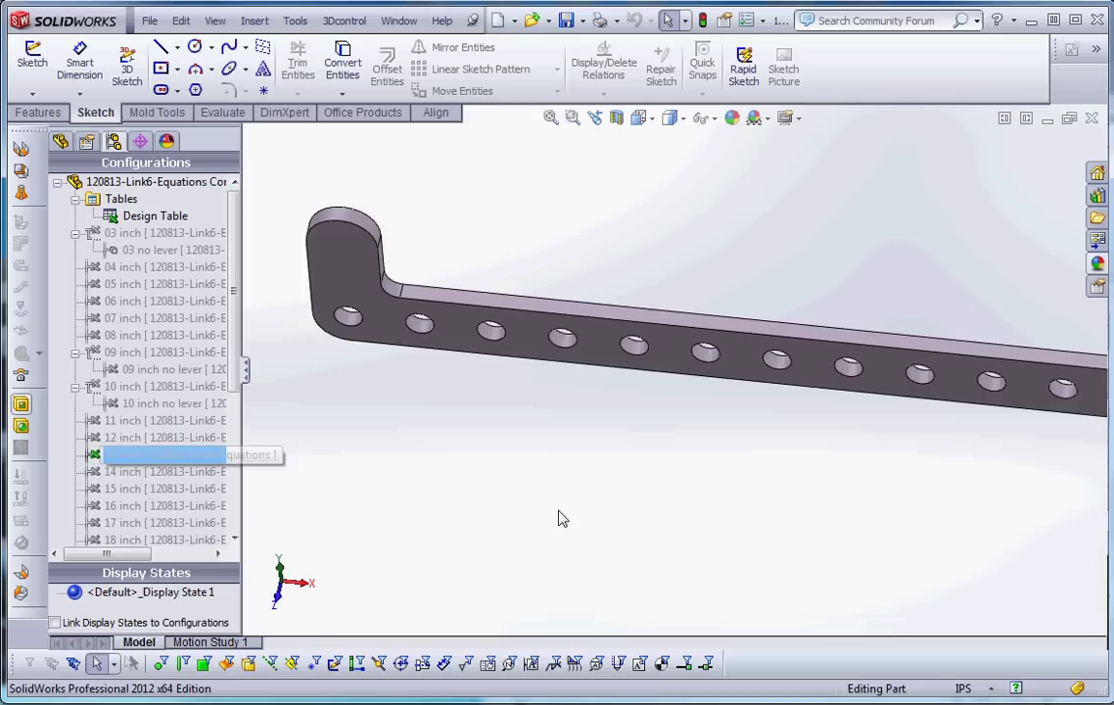
pyautogui.press('f')
pyautogui.press('f')
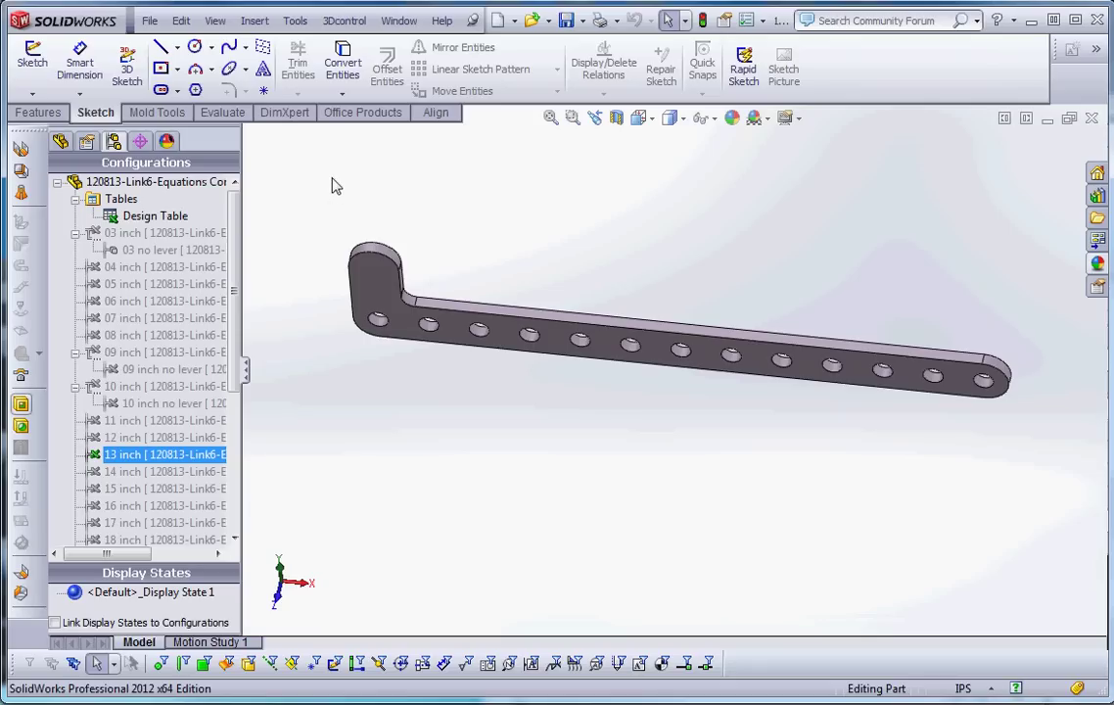
# Review the Lever suppression equation and the hole pattern equation in the part's equation manager for the 13 inch configuration
pyautogui.click(59, 141)
pyautogui.click(78, 259)
pyautogui.click(57, 232)
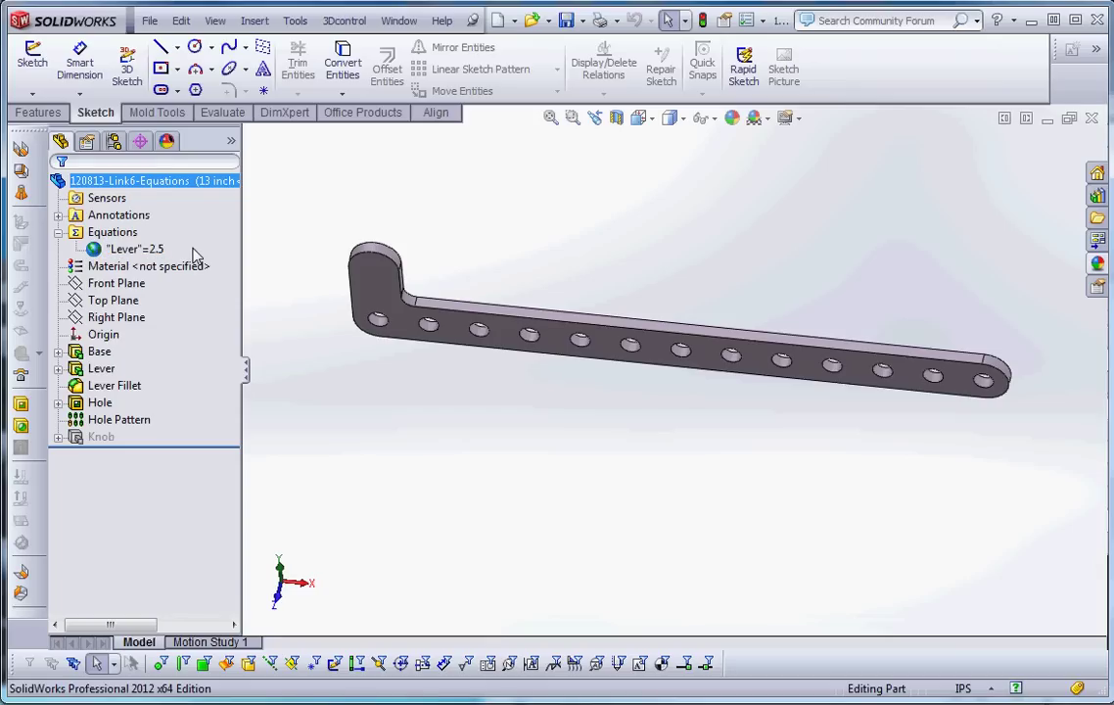
pyautogui.click(115, 250)
pyautogui.rightClick(115, 250)
pyautogui.click(225, 256)
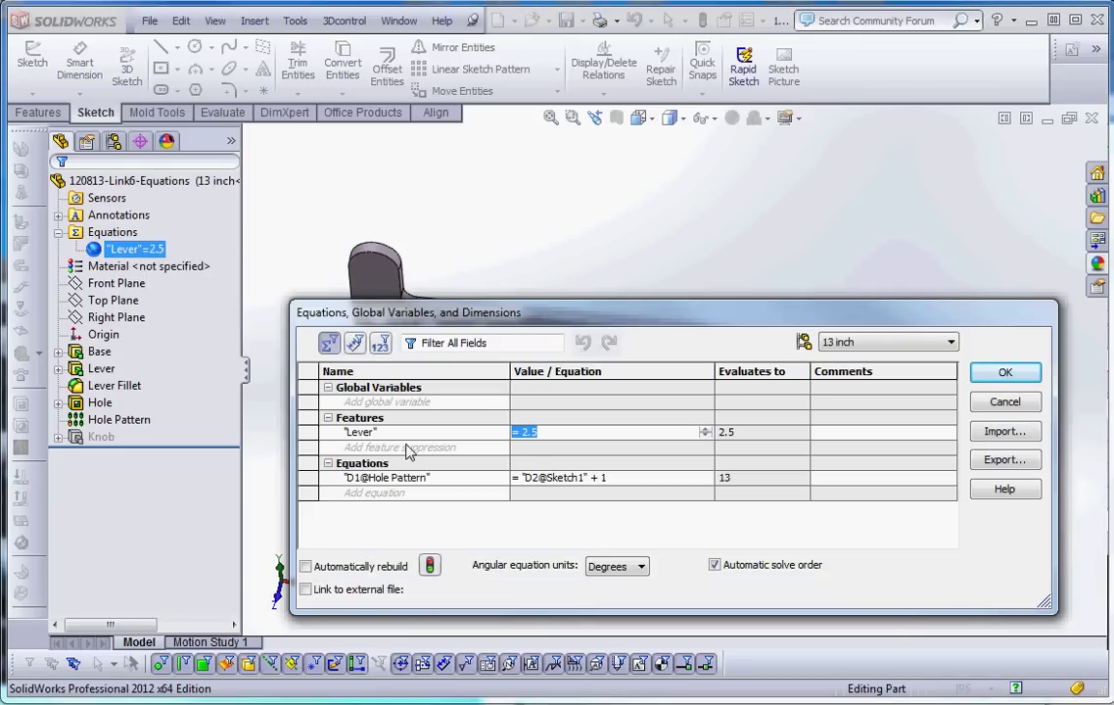
pyautogui.click(533, 431)
pyautogui.click(1024, 373)
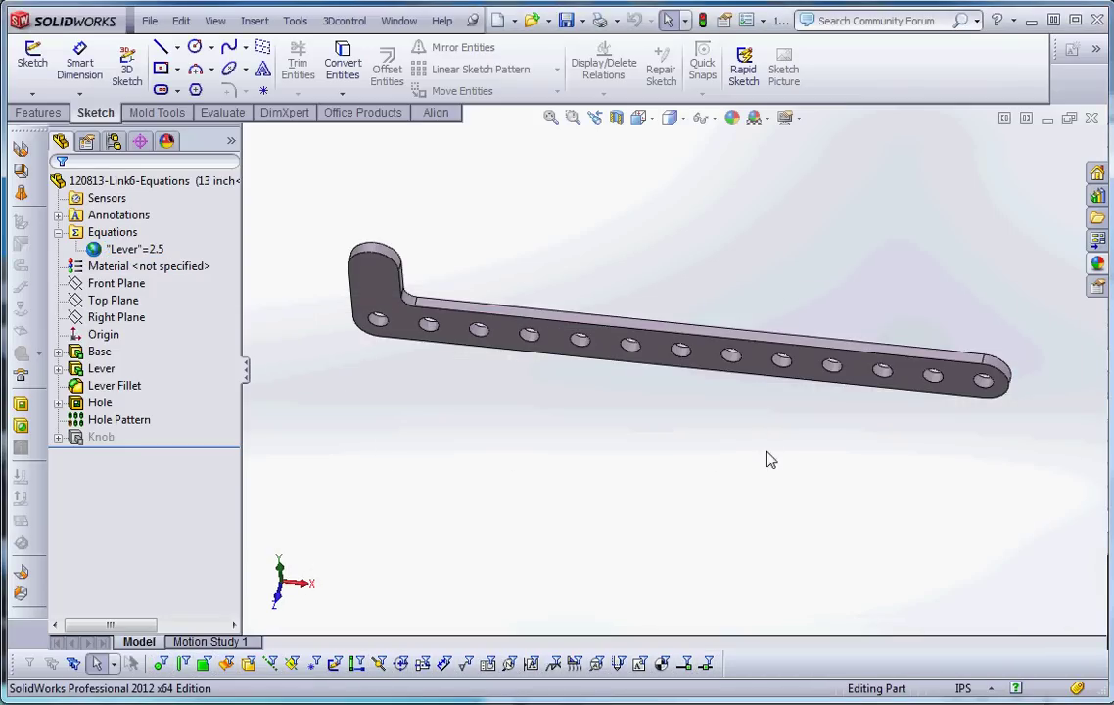
# Open Sketch1 under the Base feature for editing
pyautogui.click(59, 352)
pyautogui.rightClick(122, 368)
pyautogui.click(150, 319)
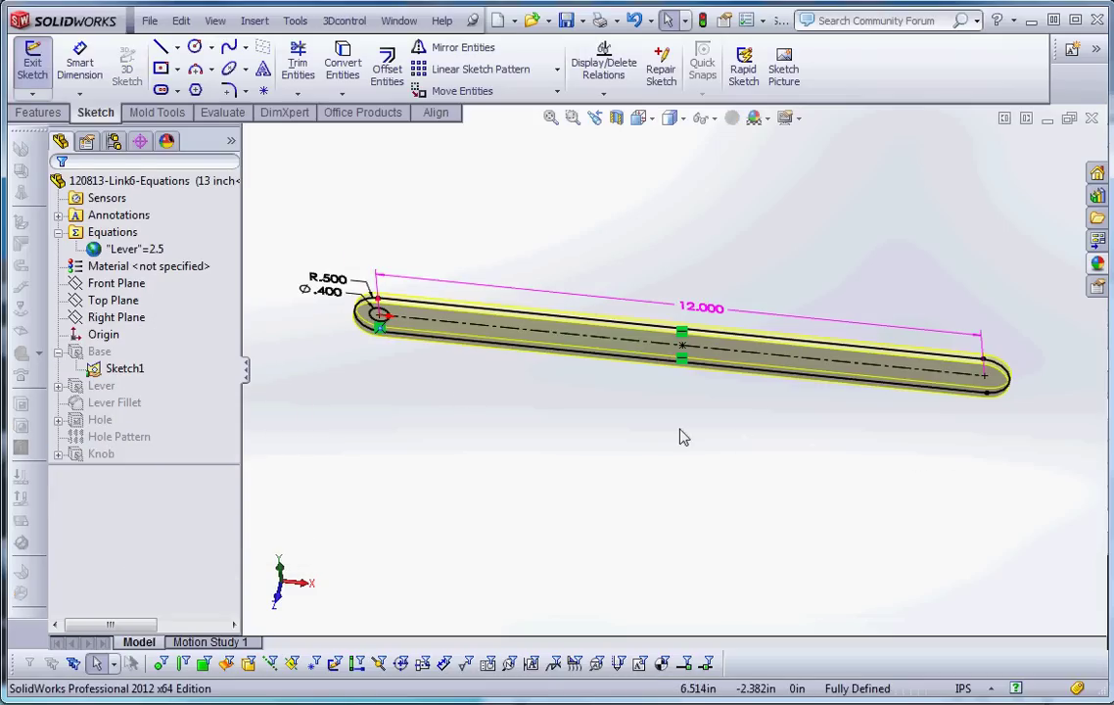
pyautogui.scroll(-3, 494, 336)
pyautogui.scroll(2, 489, 340)
pyautogui.scroll(3, 726, 470)
pyautogui.press('f')
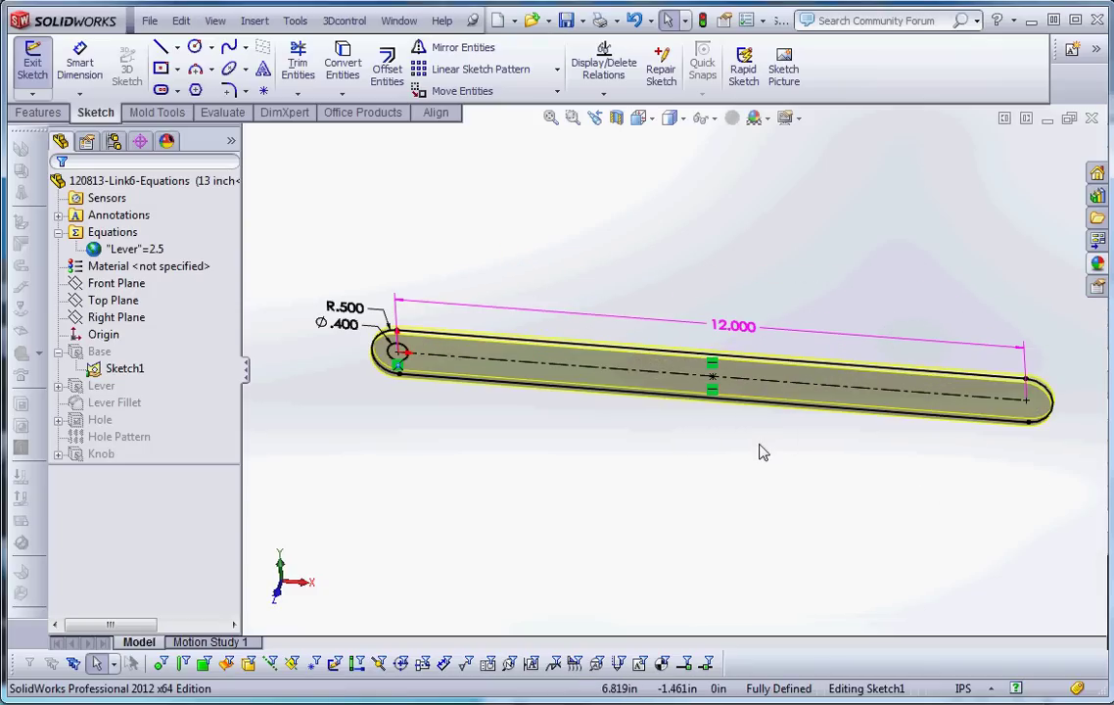